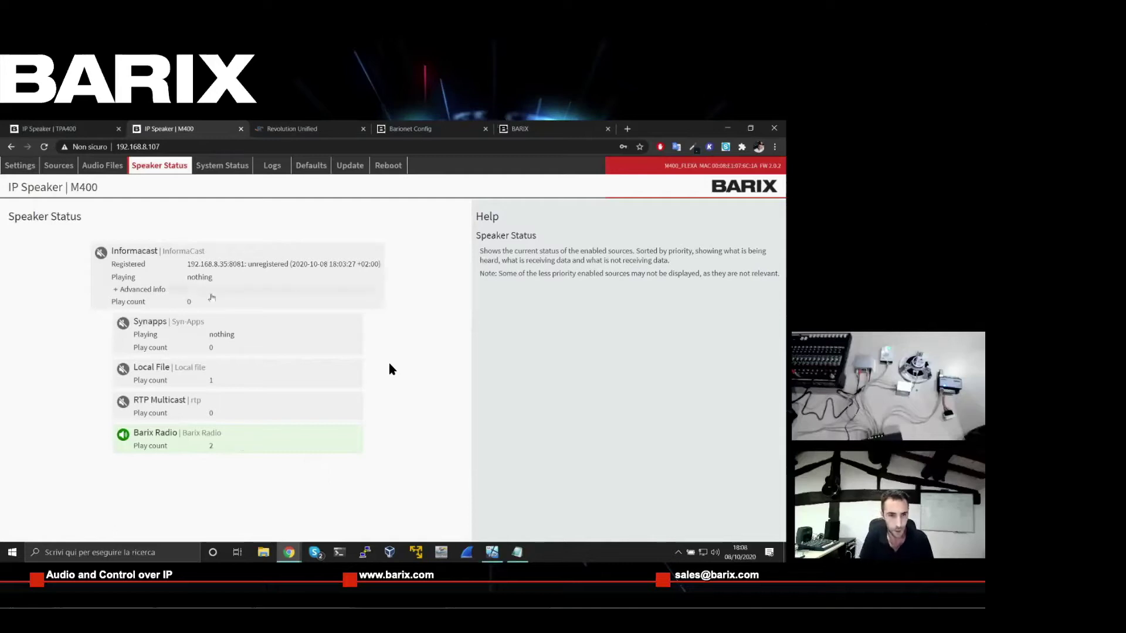
# Review the advanced info of the InformaCast source in the speaker status, and collapse it again.
pyautogui.click(140, 289)
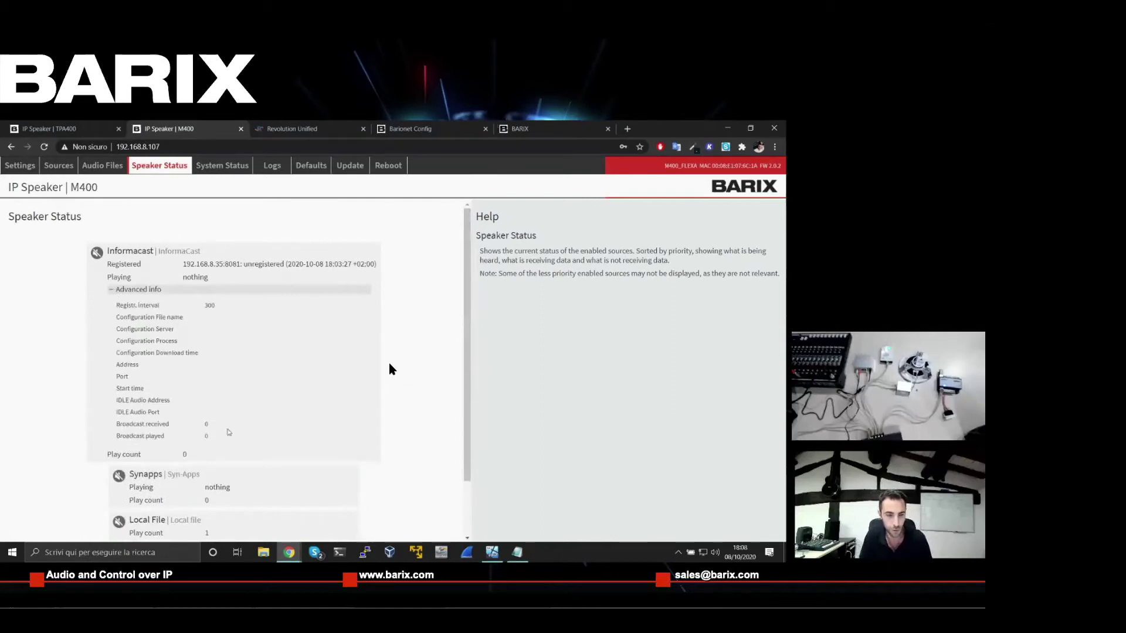
pyautogui.click(149, 294)
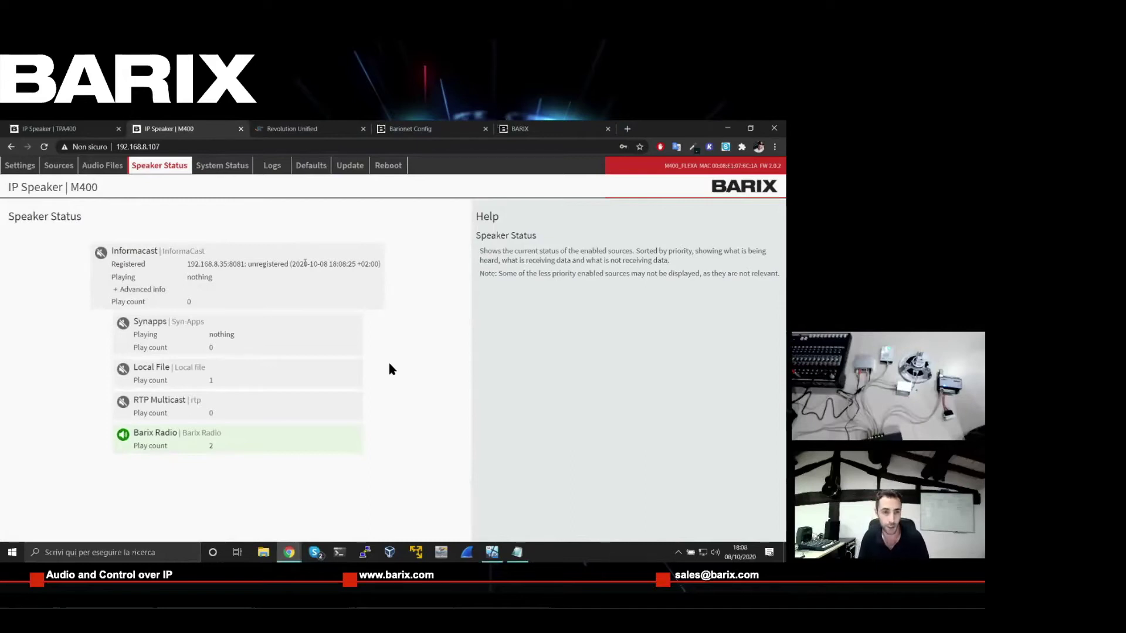
# Review the device information and the system time and uptime in the M400's system status.
pyautogui.click(217, 168)
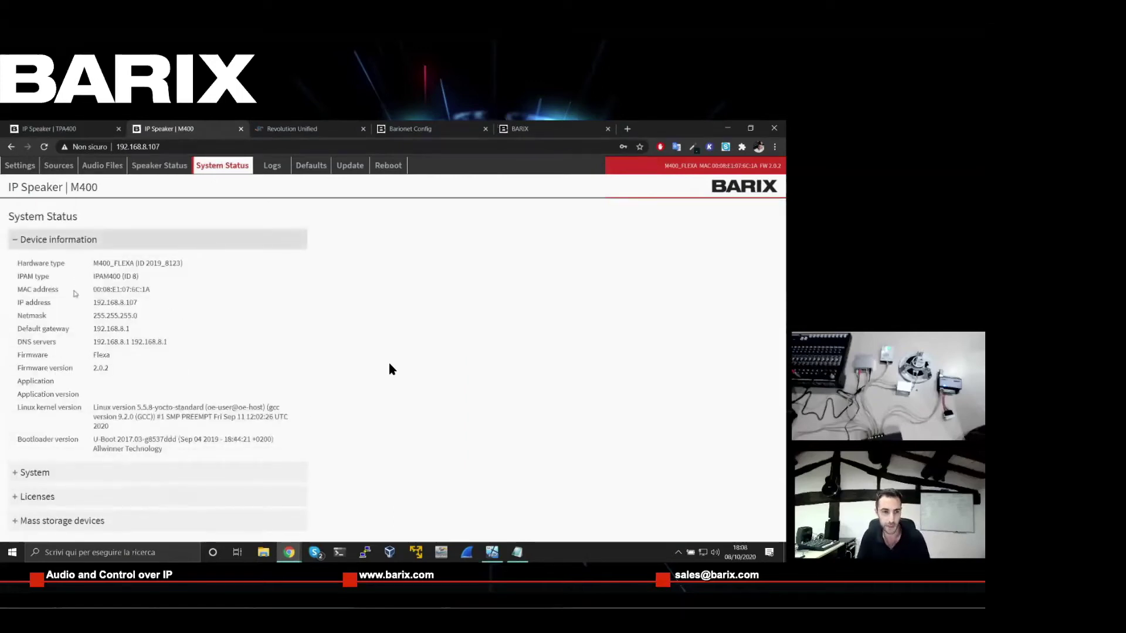
pyautogui.click(30, 245)
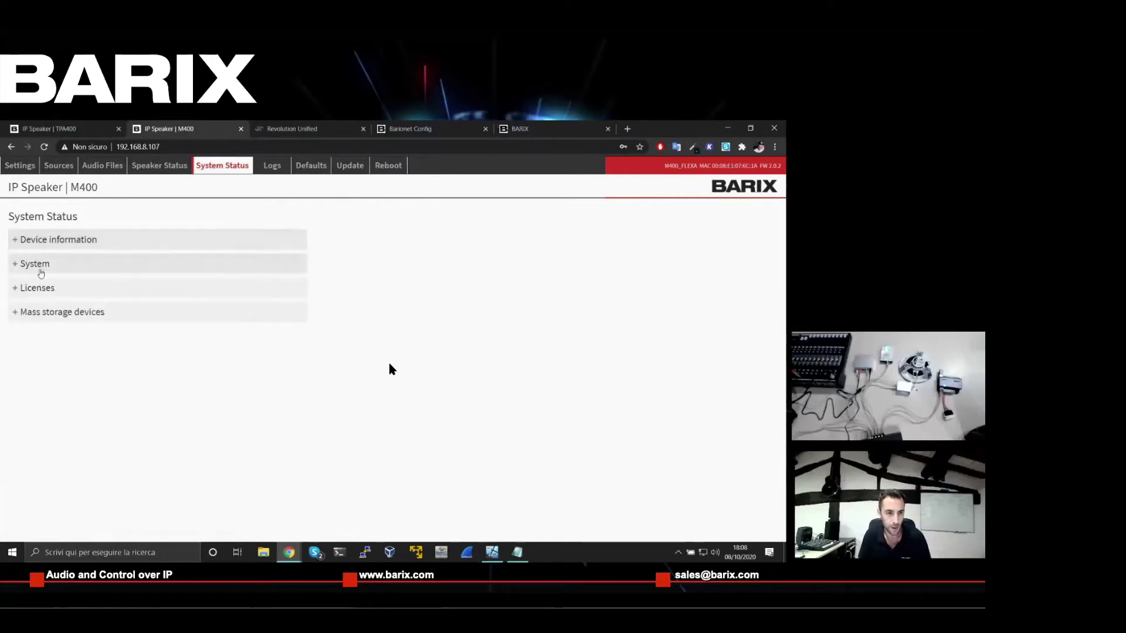
pyautogui.click(39, 270)
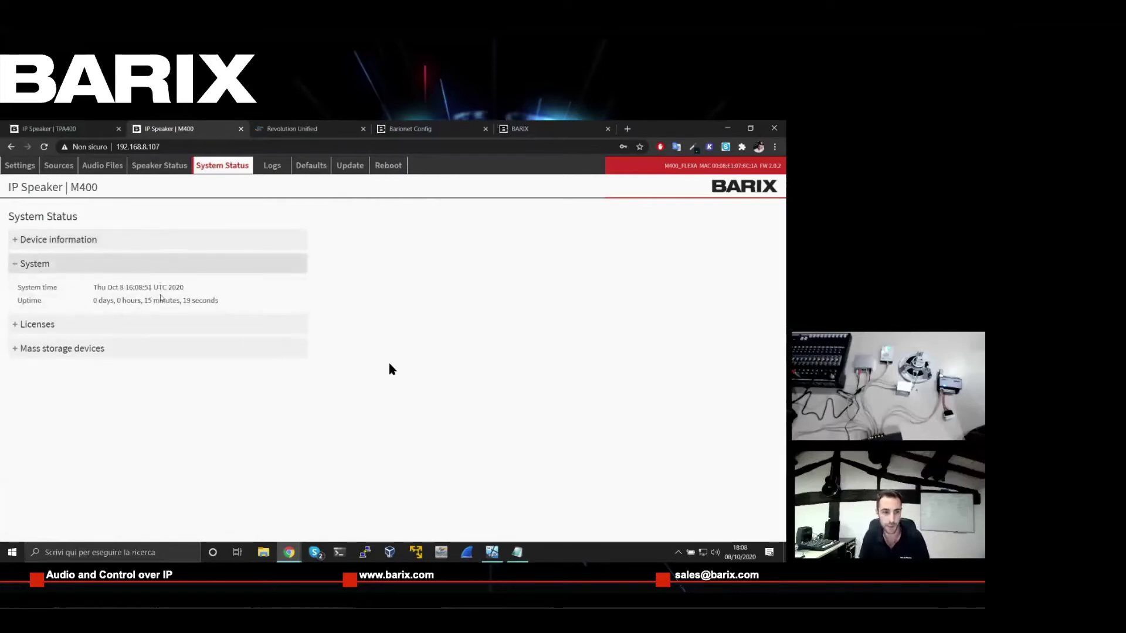
pyautogui.click(41, 265)
# Examine the license details, particularly the features and signature, and check the mass storage devices in the system status.
pyautogui.click(47, 289)
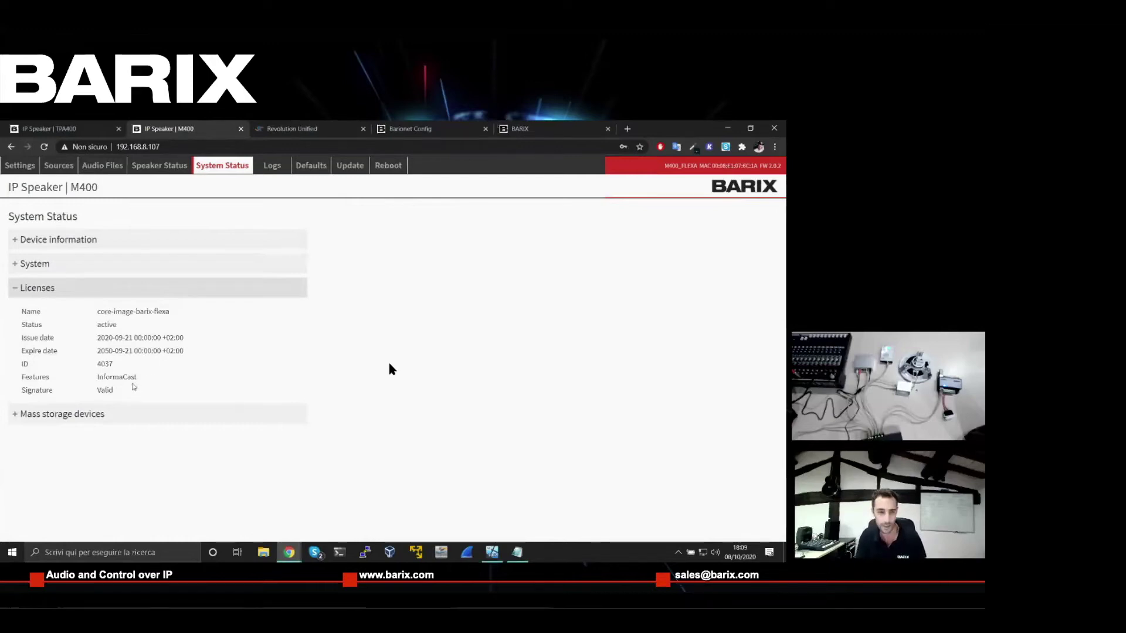
pyautogui.moveTo(125, 392)
pyautogui.mouseDown()
pyautogui.moveTo(25, 374)
pyautogui.moveTo(22, 309)
pyautogui.mouseUp()
pyautogui.click(115, 385)
pyautogui.doubleClick(124, 378)
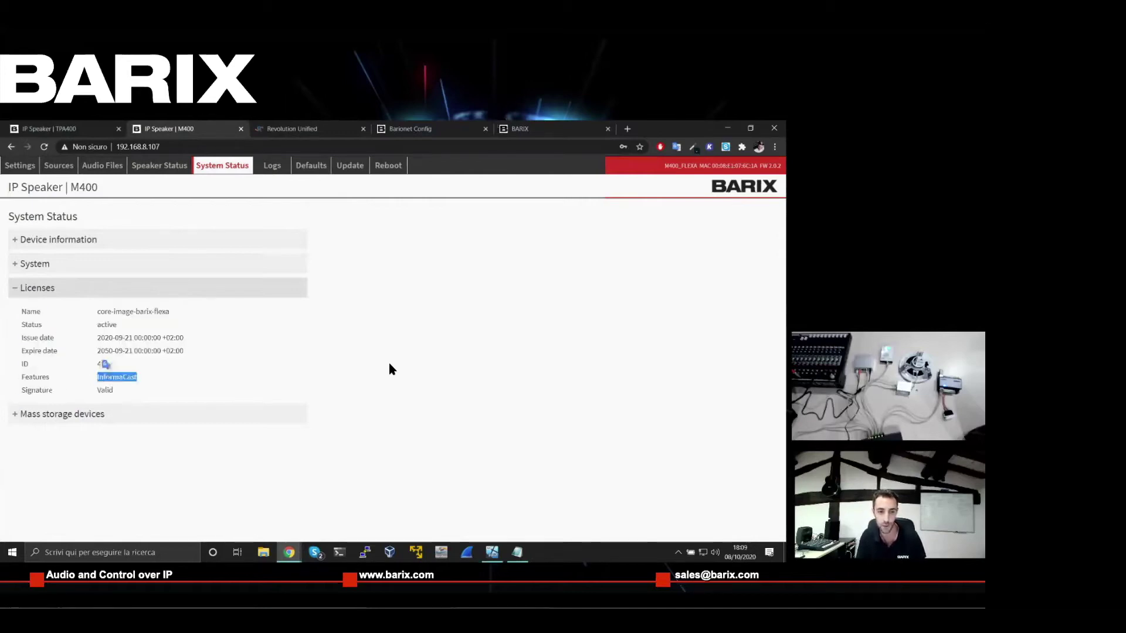
pyautogui.click(130, 389)
pyautogui.doubleClick(104, 390)
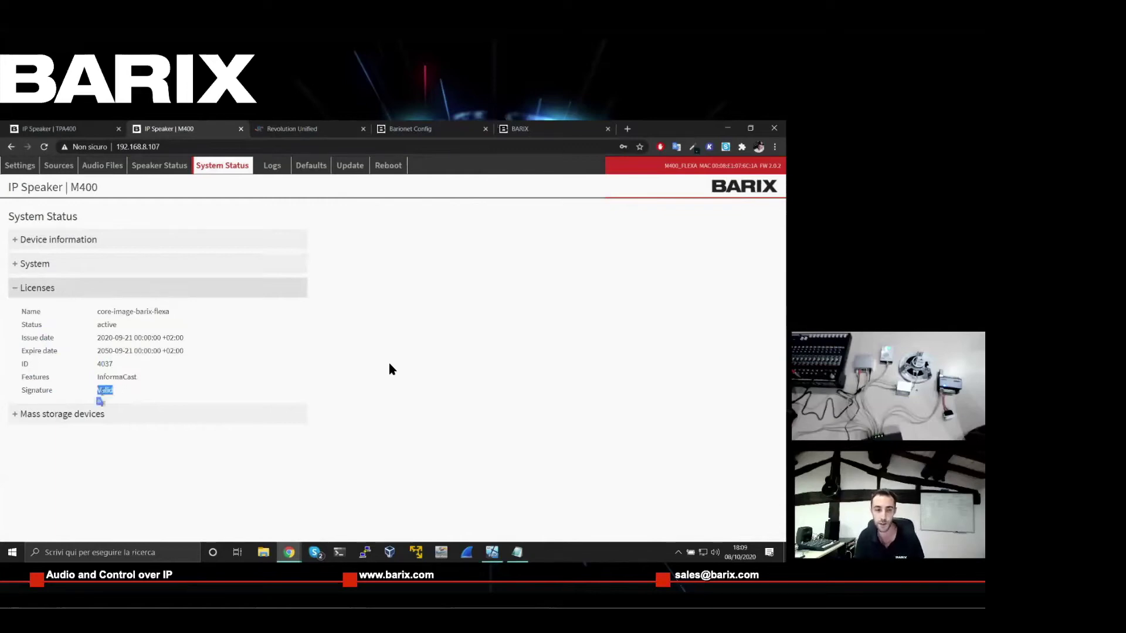
pyautogui.click(116, 396)
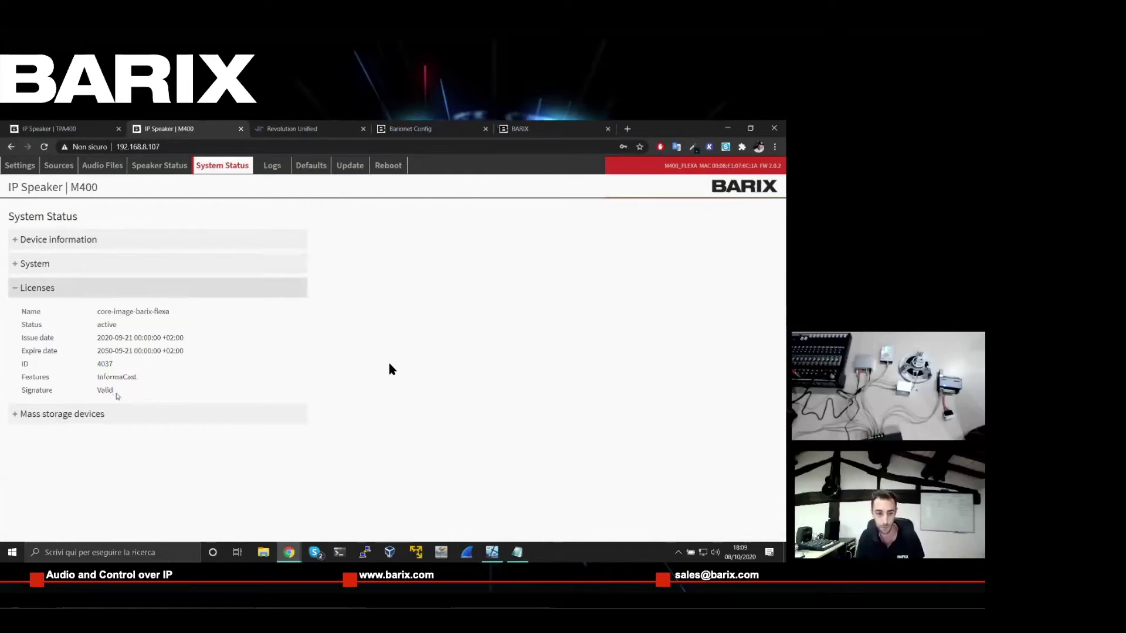
pyautogui.click(53, 421)
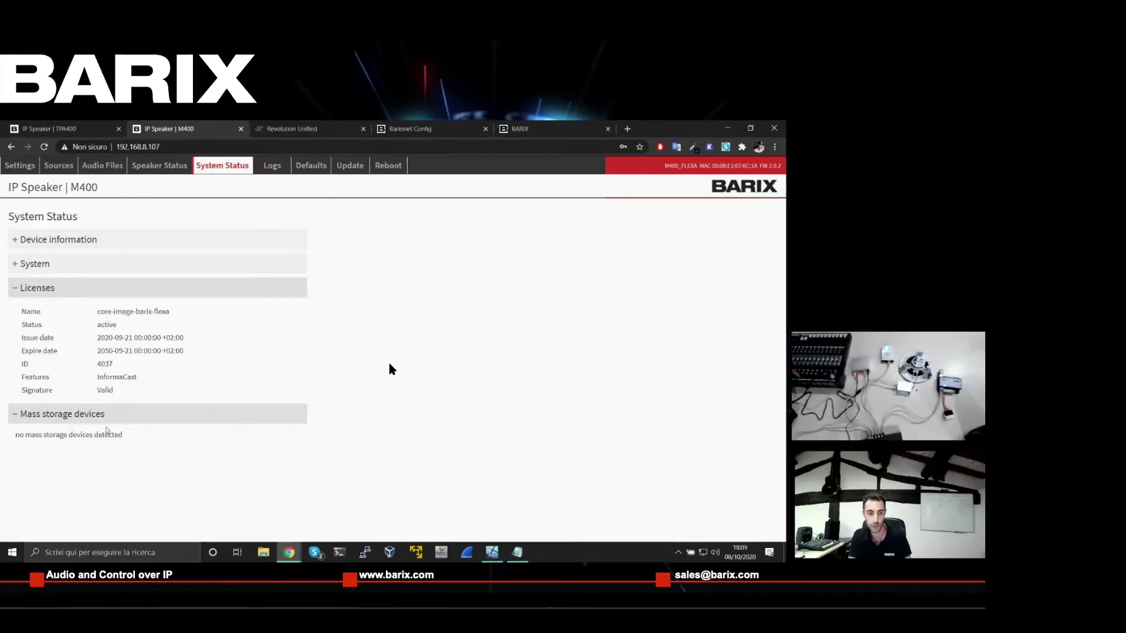
# Download all system log messages from the device and show the downloaded archive in its folder.
pyautogui.click(281, 167)
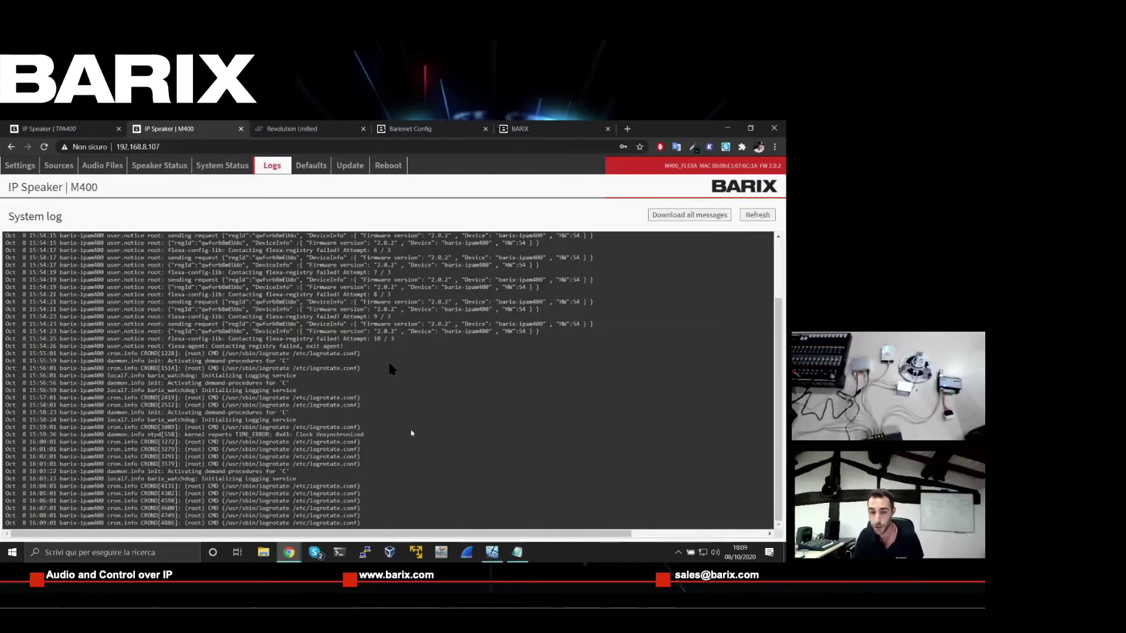
pyautogui.click(686, 215)
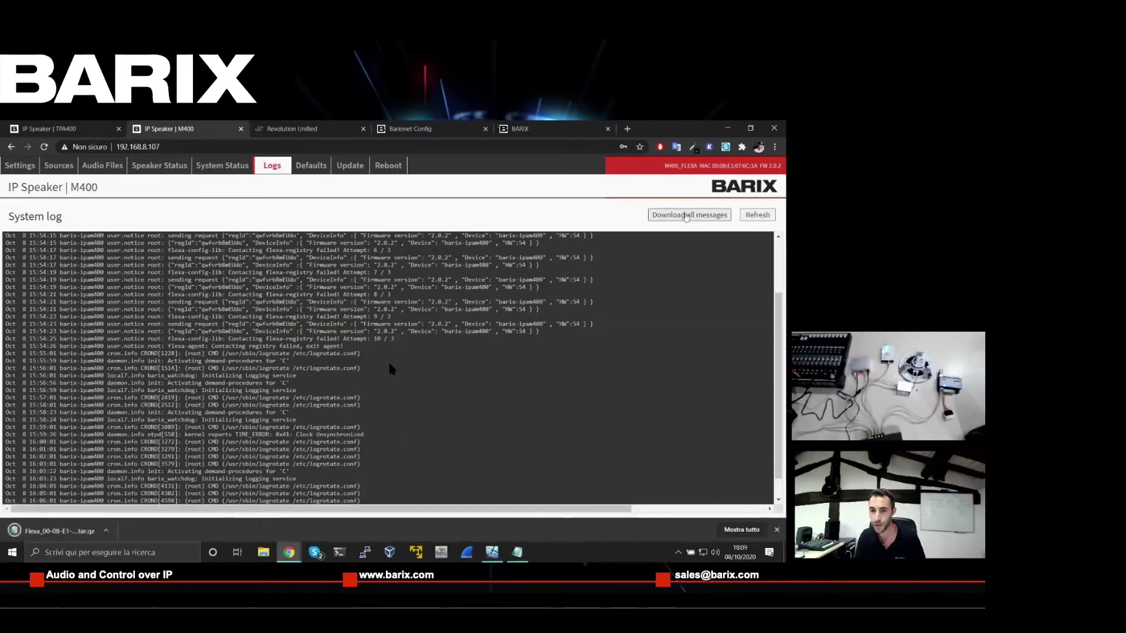
pyautogui.click(107, 531)
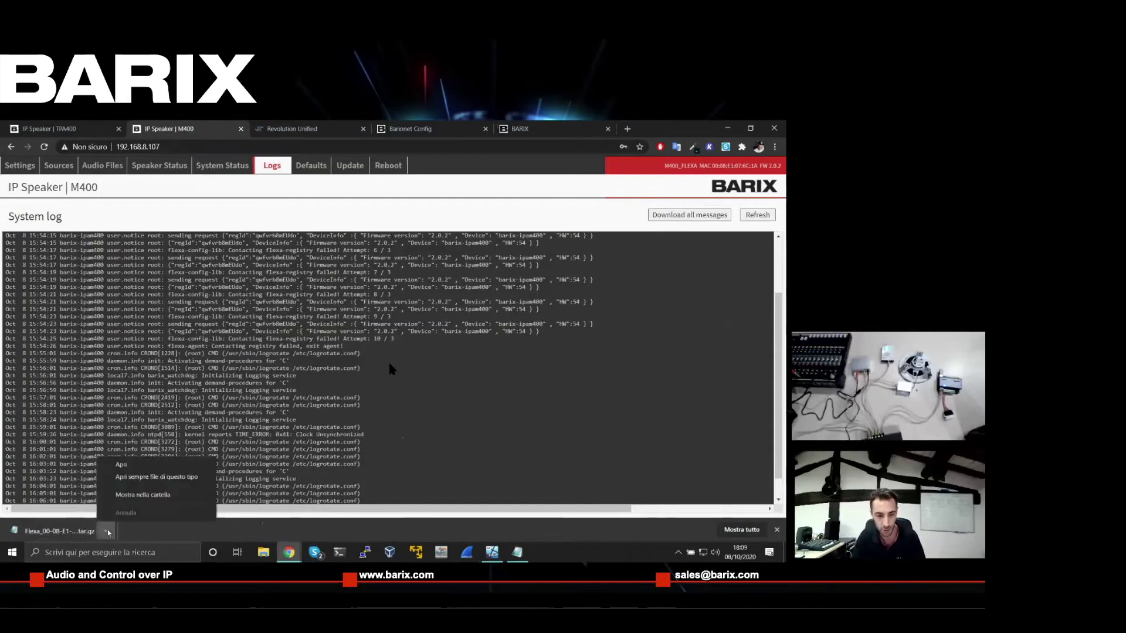
pyautogui.click(143, 495)
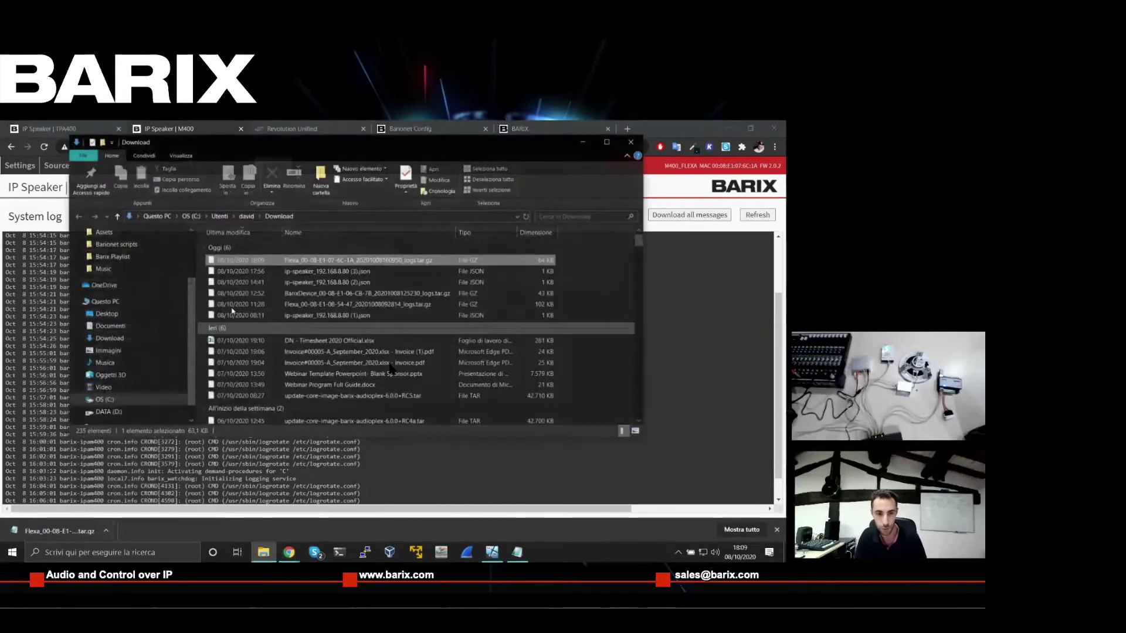
# Open the downloaded log archive in 7-Zip, go into its inner tar file and widen the name column.
pyautogui.rightClick(306, 261)
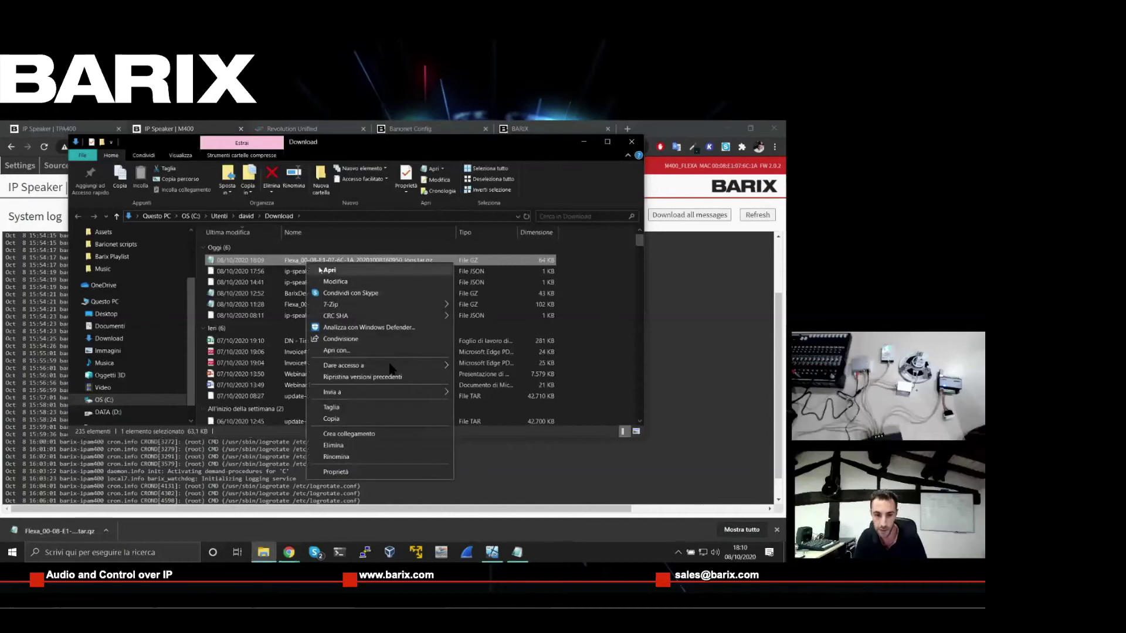
pyautogui.moveTo(352, 305)
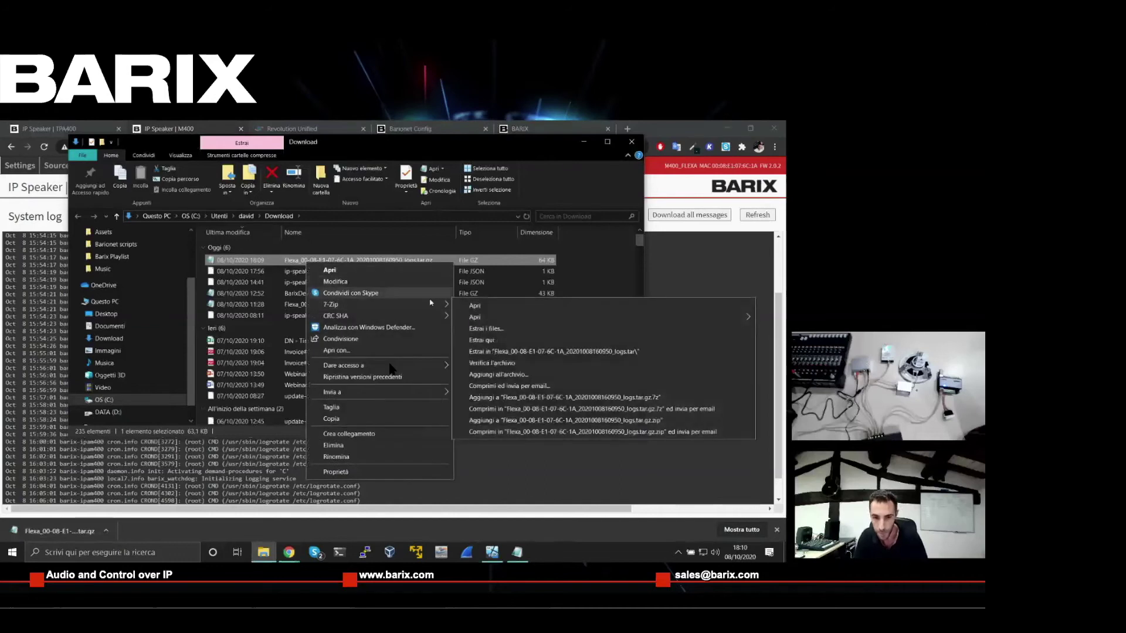
pyautogui.click(478, 307)
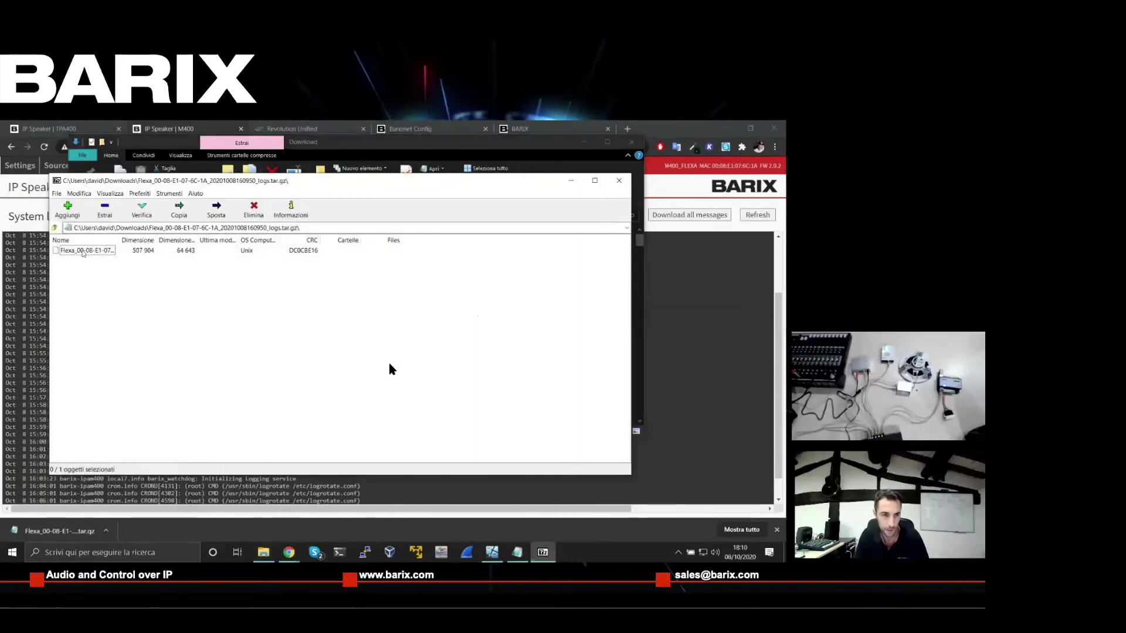
pyautogui.doubleClick(83, 250)
pyautogui.moveTo(120, 240); pyautogui.dragTo(179, 243)
# Go through the archive's log files, including baco, ffmpeg, informacast, ipspeaker, lighttpd, synapps, dmesg and boot, and close the archive and Download windows.
pyautogui.click(69, 252)
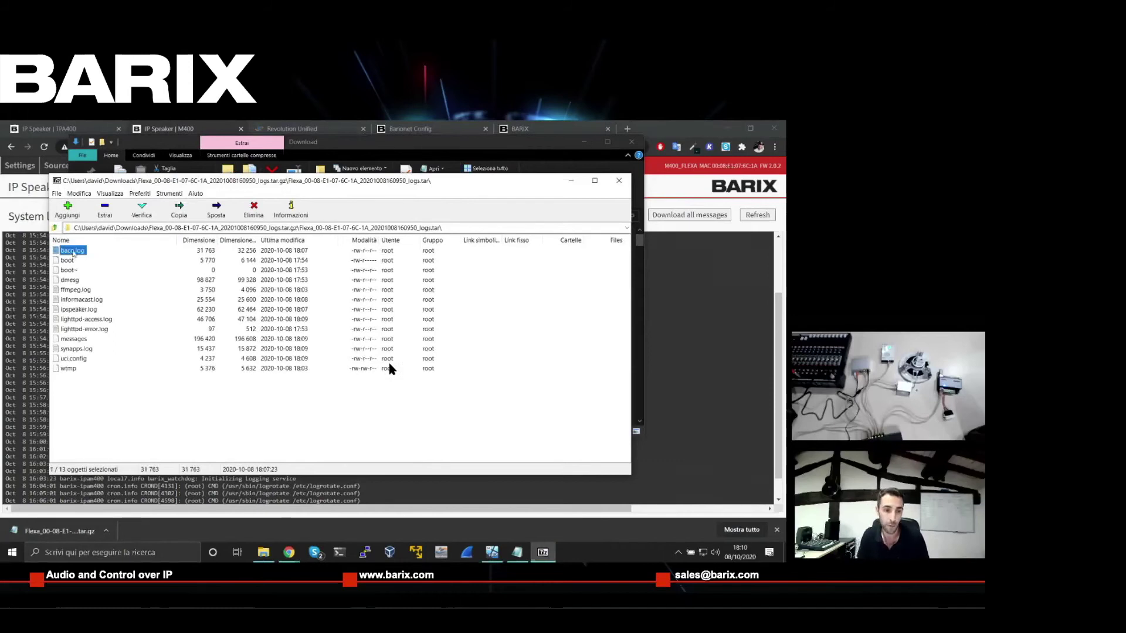
pyautogui.click(75, 292)
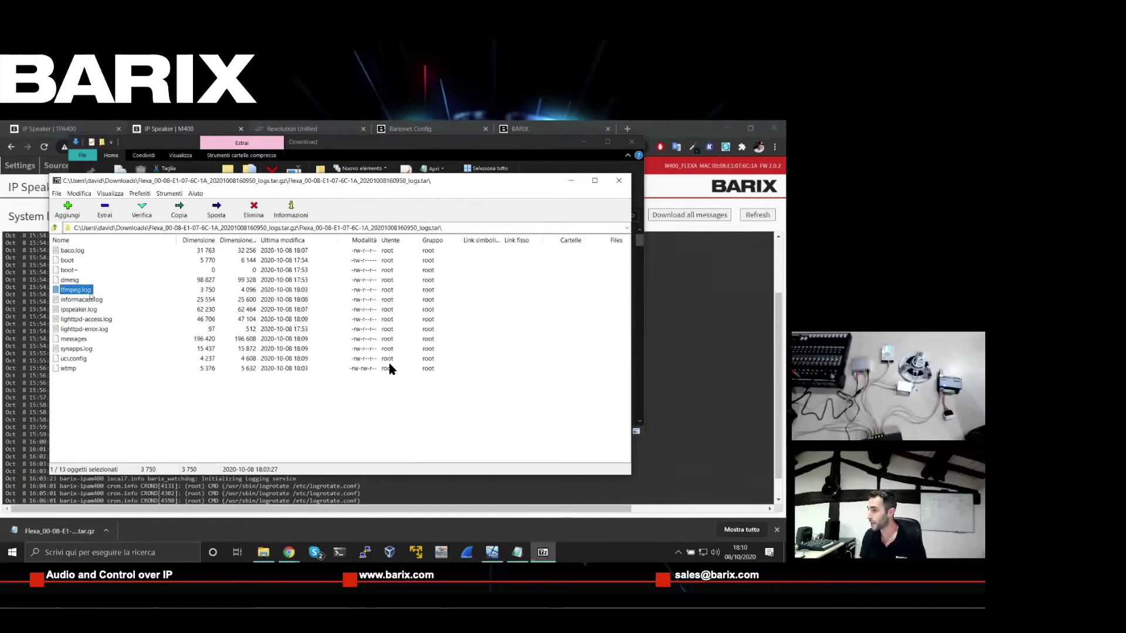
pyautogui.click(69, 302)
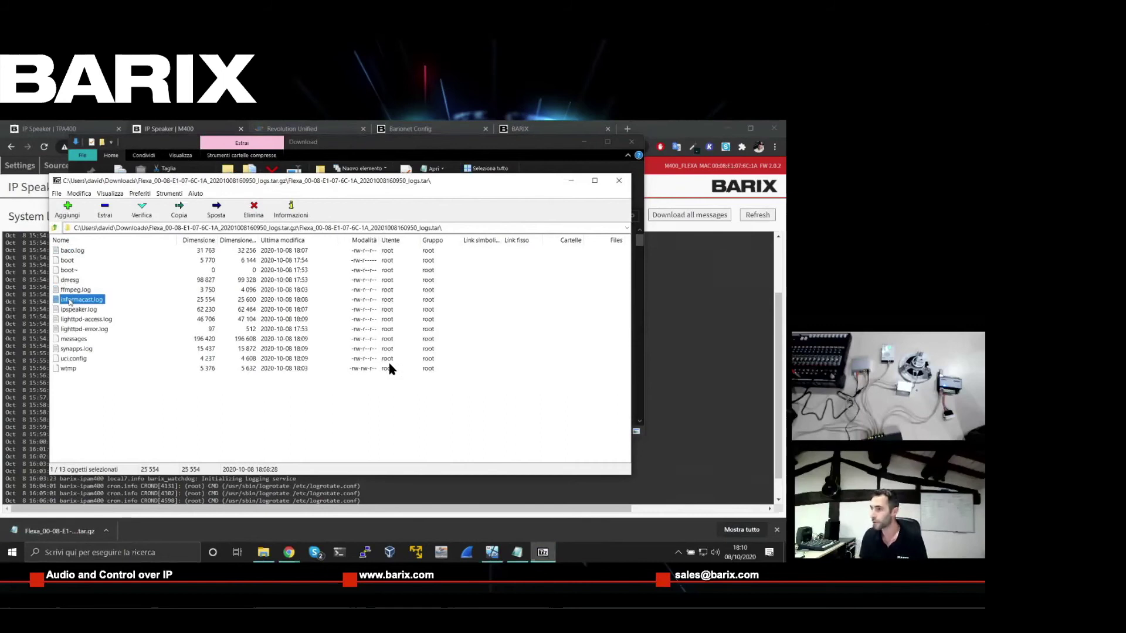
pyautogui.click(76, 310)
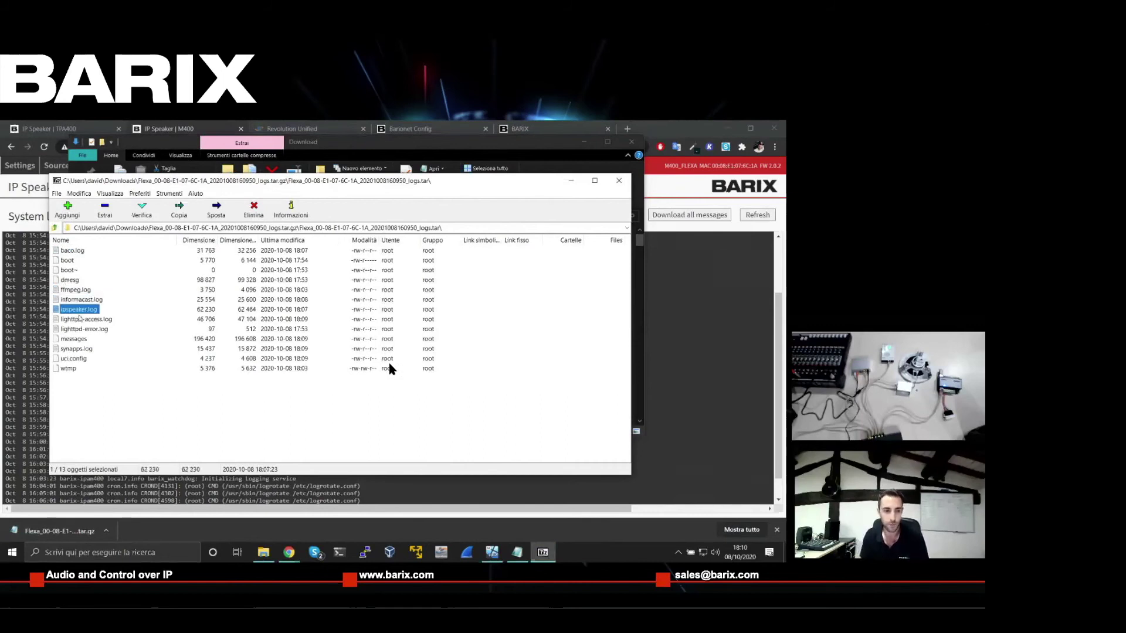
pyautogui.click(81, 321)
pyautogui.click(96, 331)
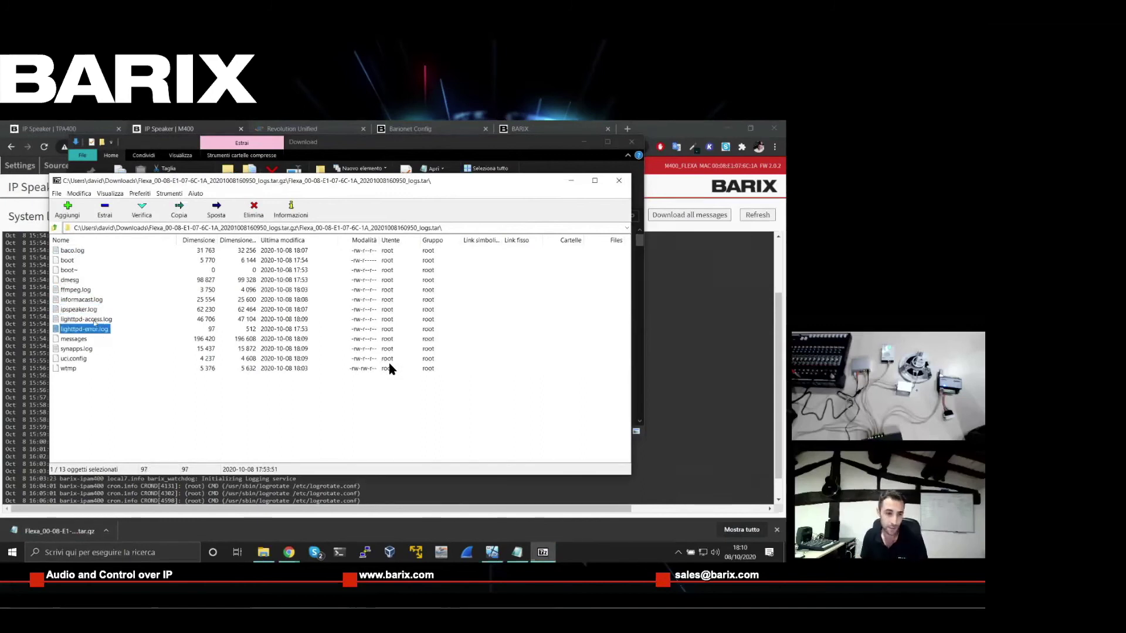
pyautogui.click(79, 350)
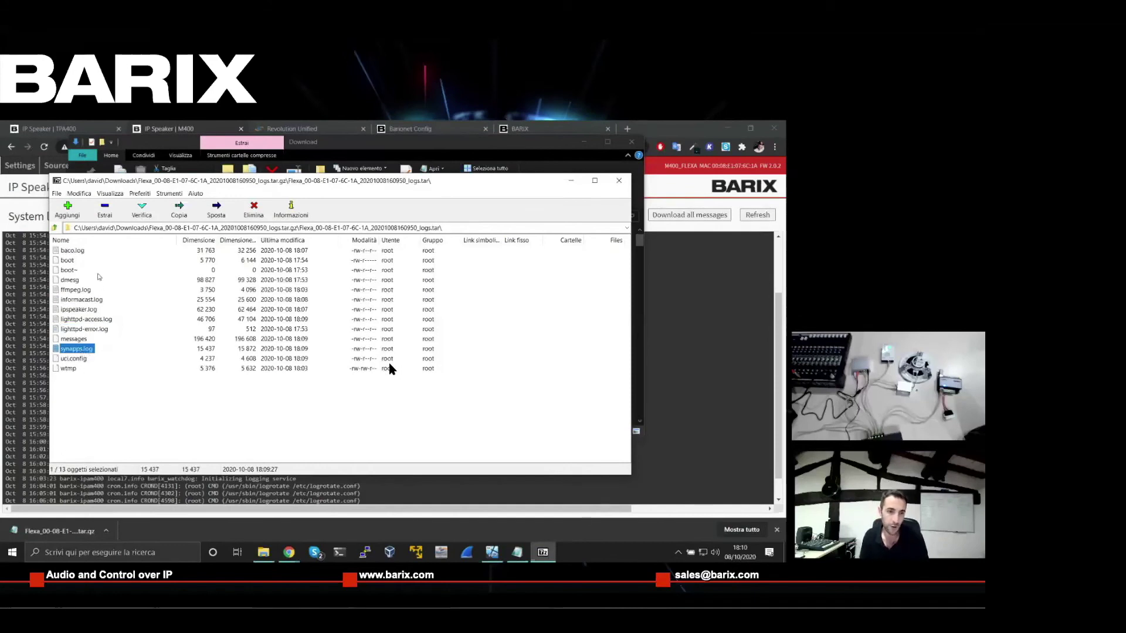
pyautogui.click(80, 281)
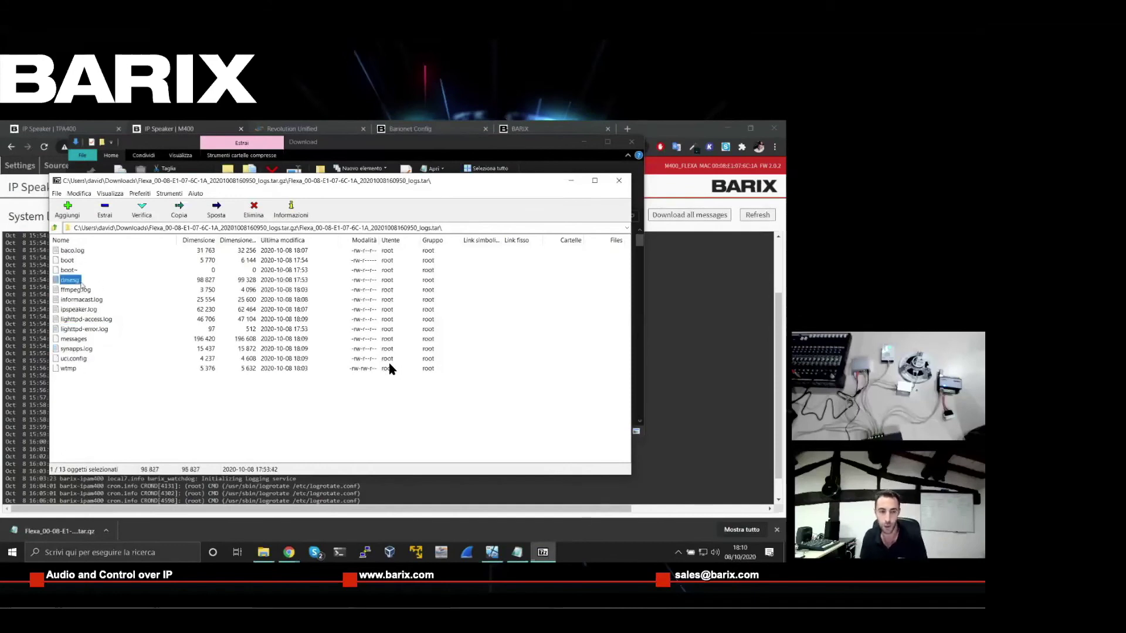
pyautogui.click(69, 263)
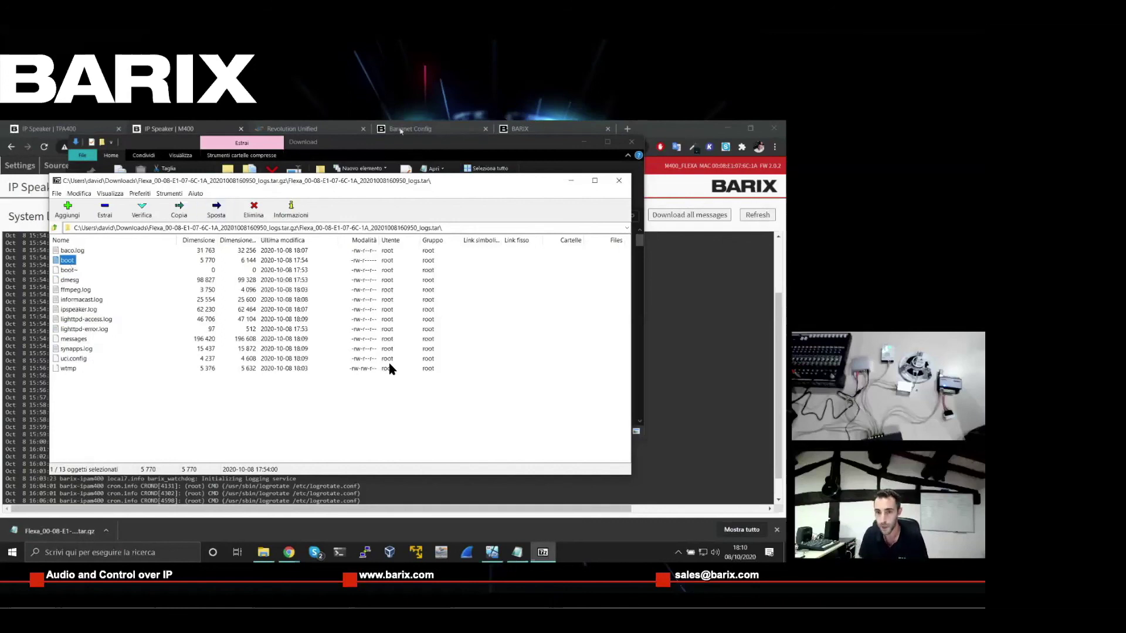
pyautogui.click(622, 183)
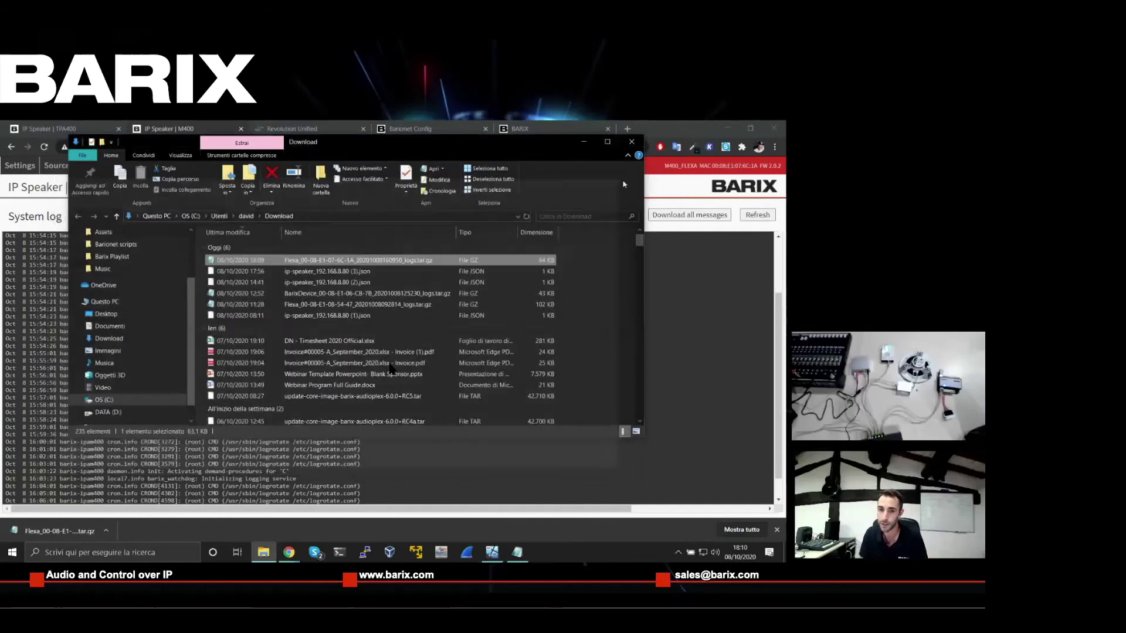
pyautogui.click(632, 142)
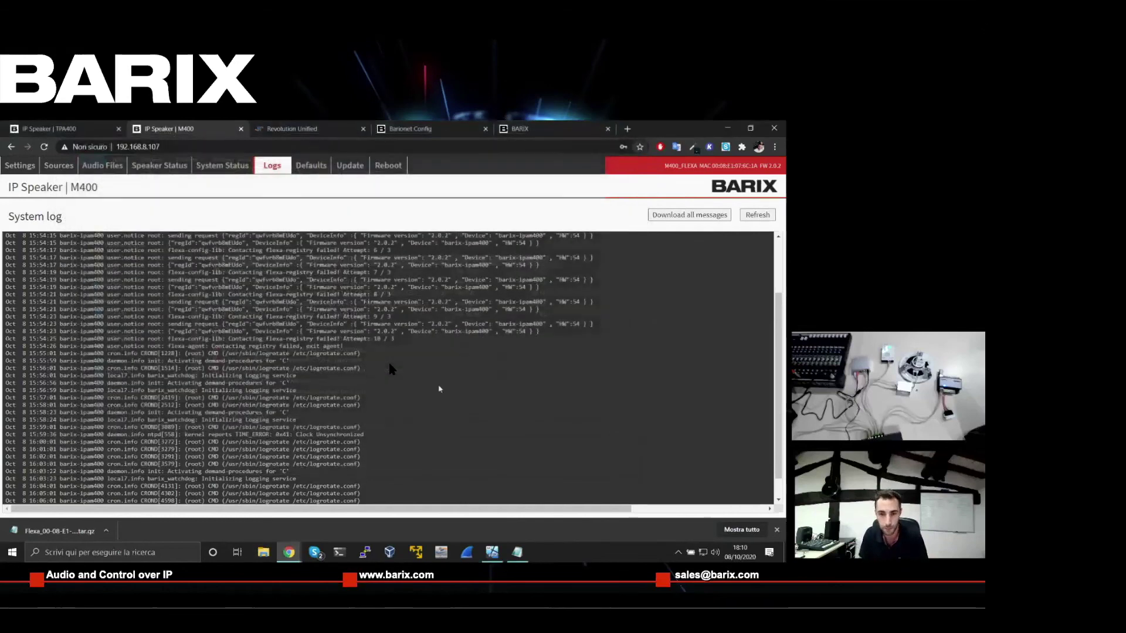
# Review the device's factory defaults reset option and its firmware update page.
pyautogui.click(309, 168)
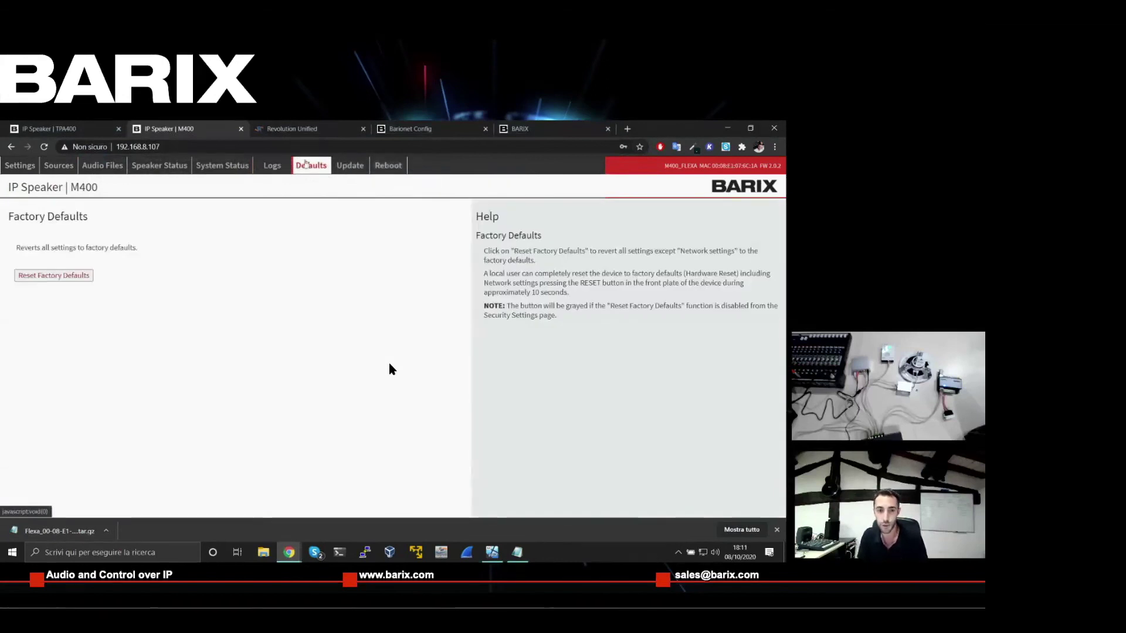
pyautogui.click(347, 168)
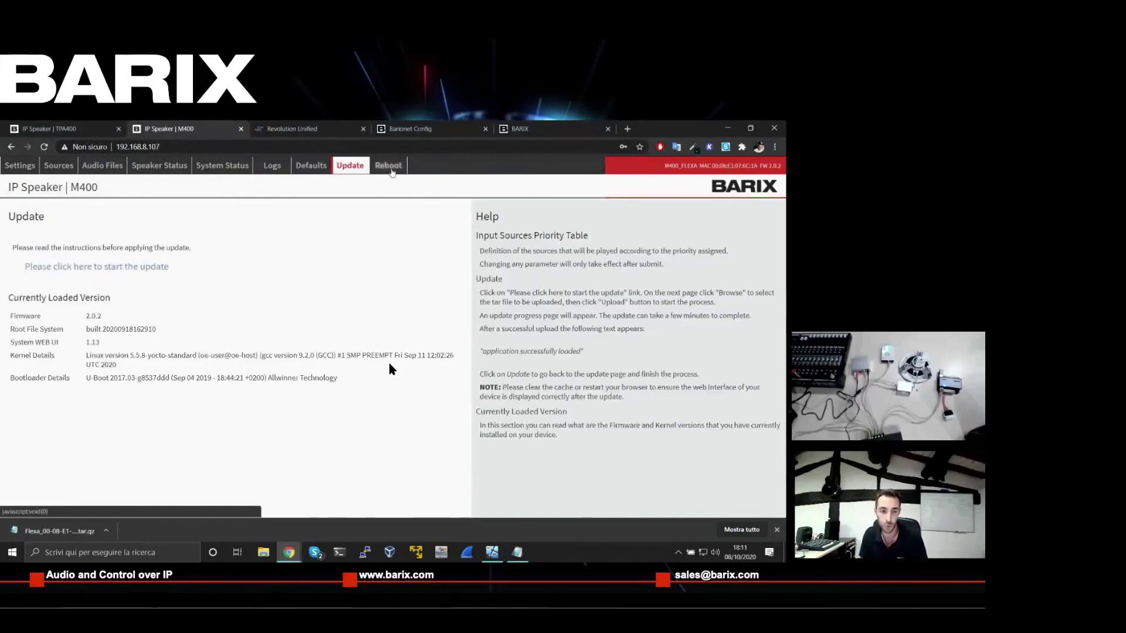